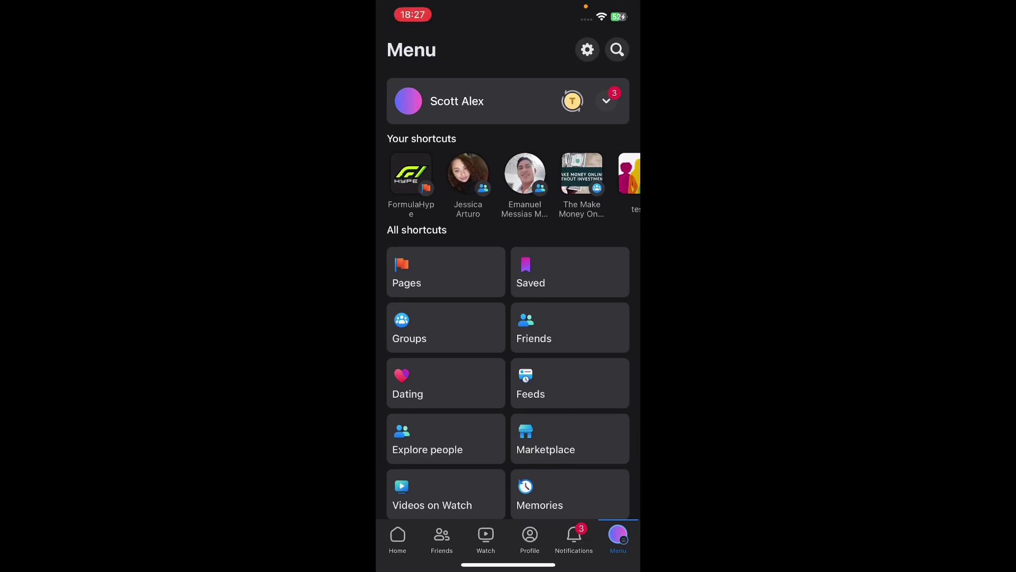
Open Settings & privacy, then Password and security in Accounts Centre.
left_click(588, 50)
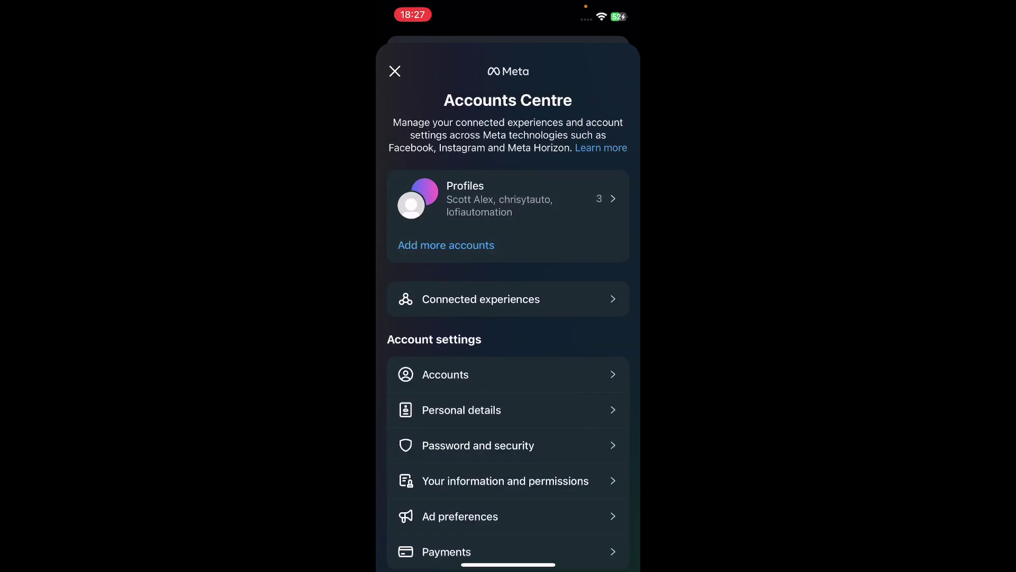
scroll(508, 357, "down", 3)
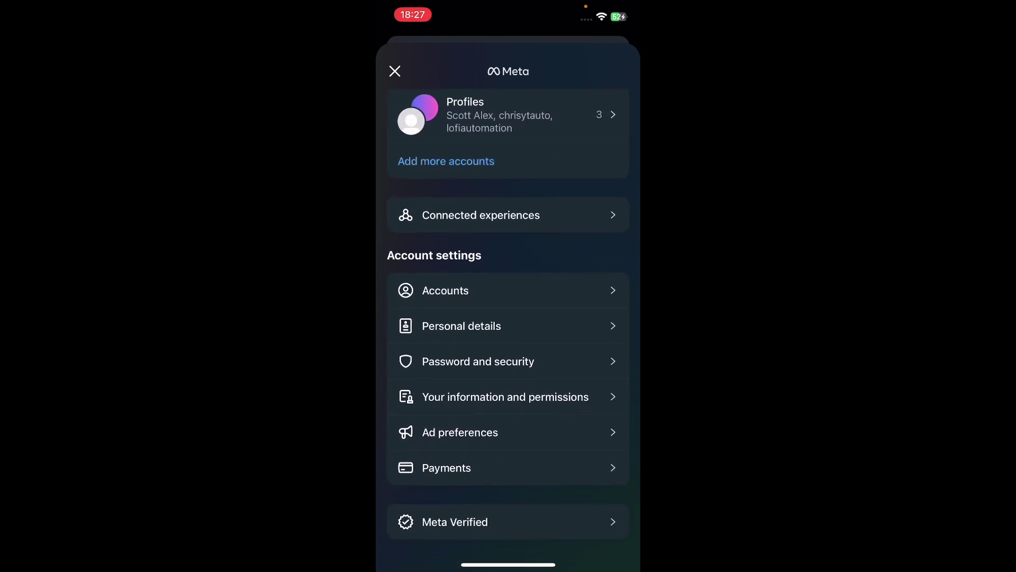
left_click(477, 361)
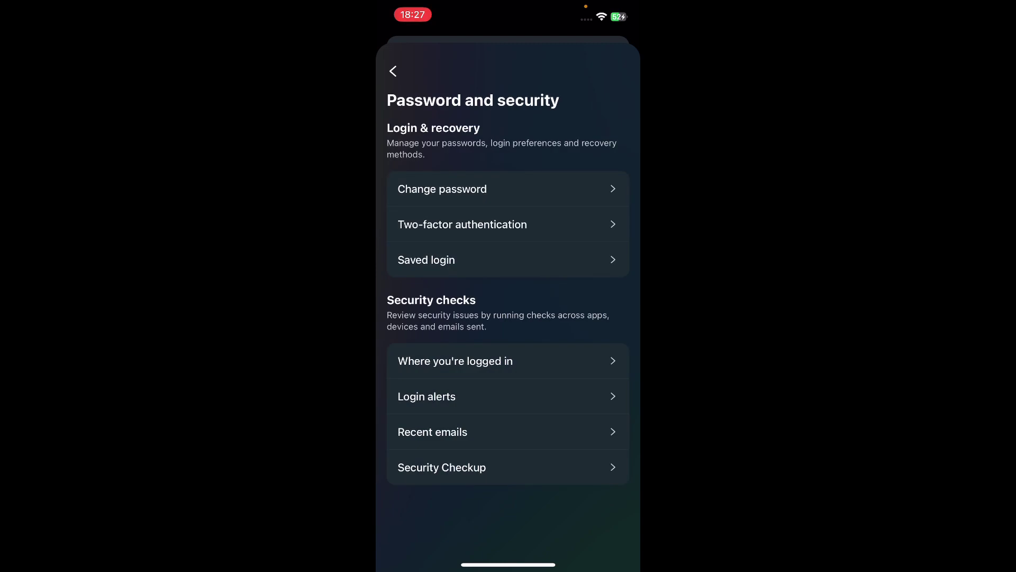
Review the Motorola device in Where you're logged in, then close Accounts Centre.
left_click(492, 360)
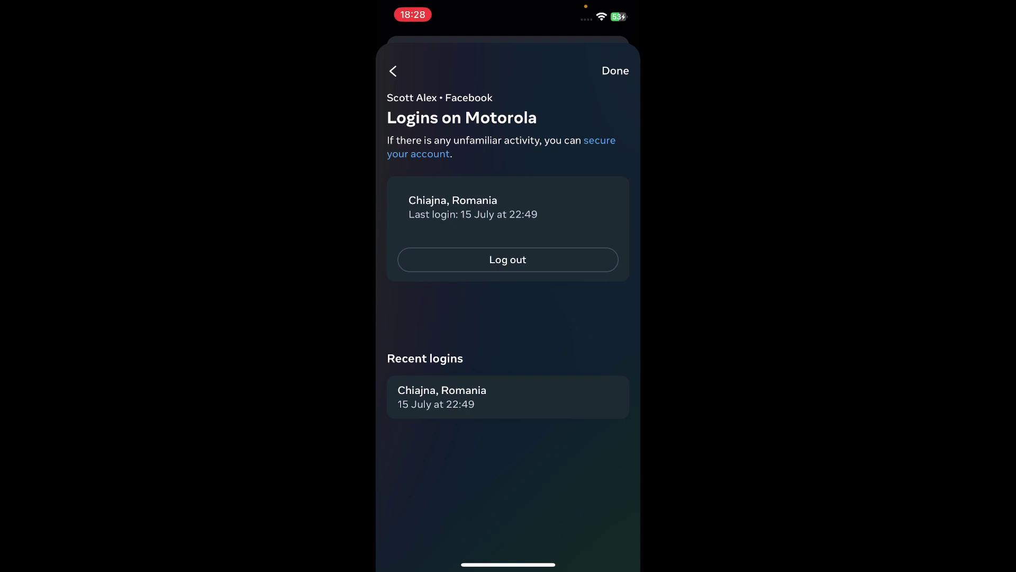
left_click(615, 70)
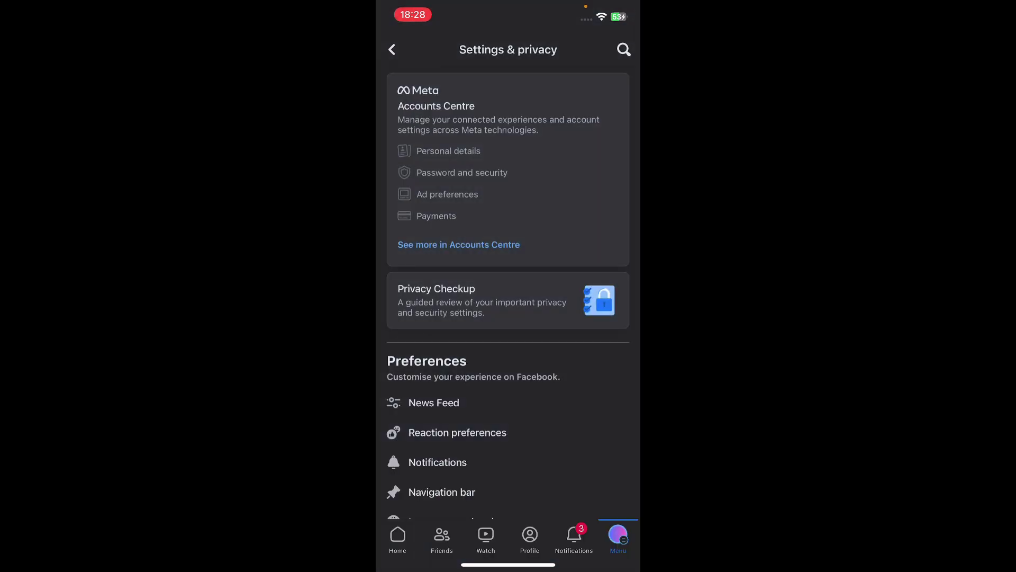